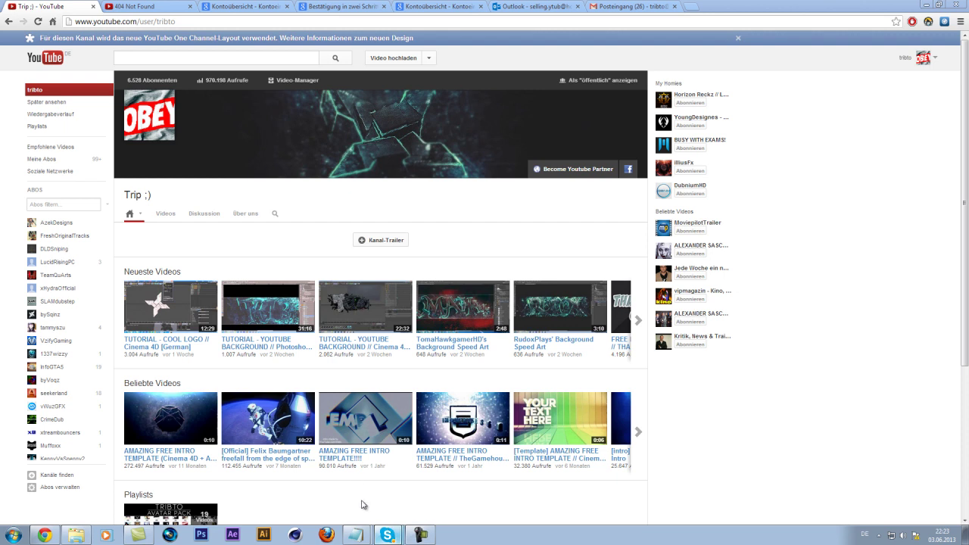
key(alt+Tab)
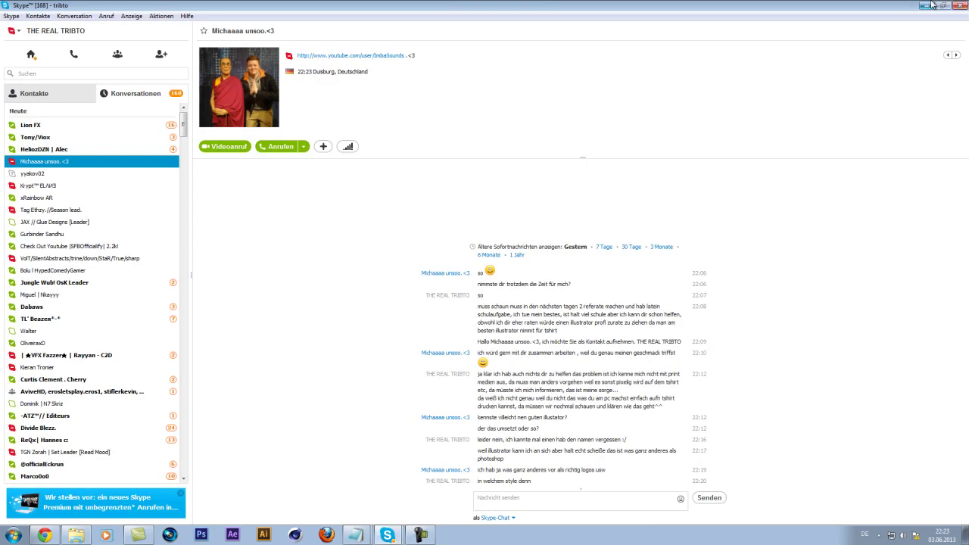
click(927, 6)
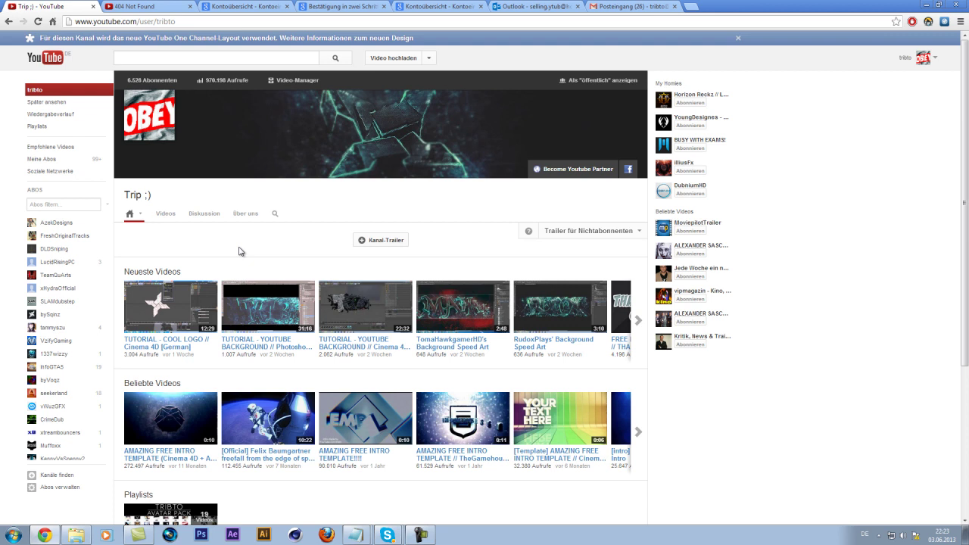